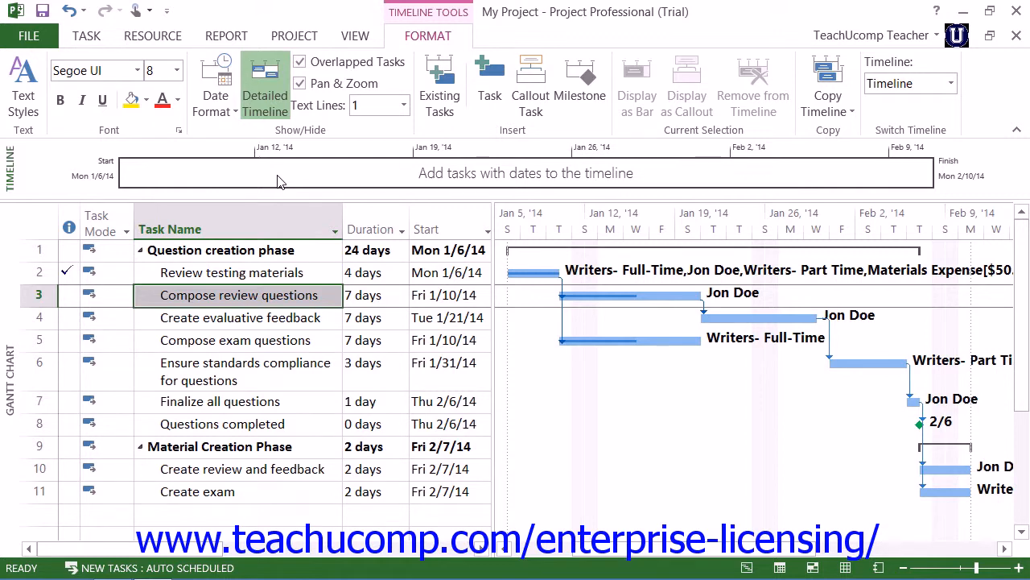
# Step: Hide the Timeline pane above the Gantt Chart and display it again
pyautogui.click(355, 36)
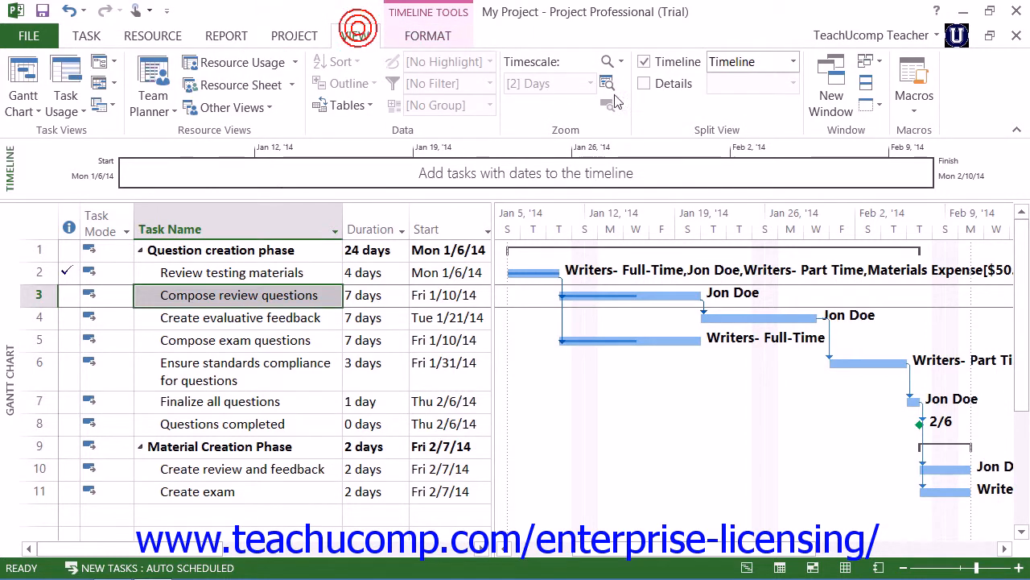
pyautogui.click(669, 68)
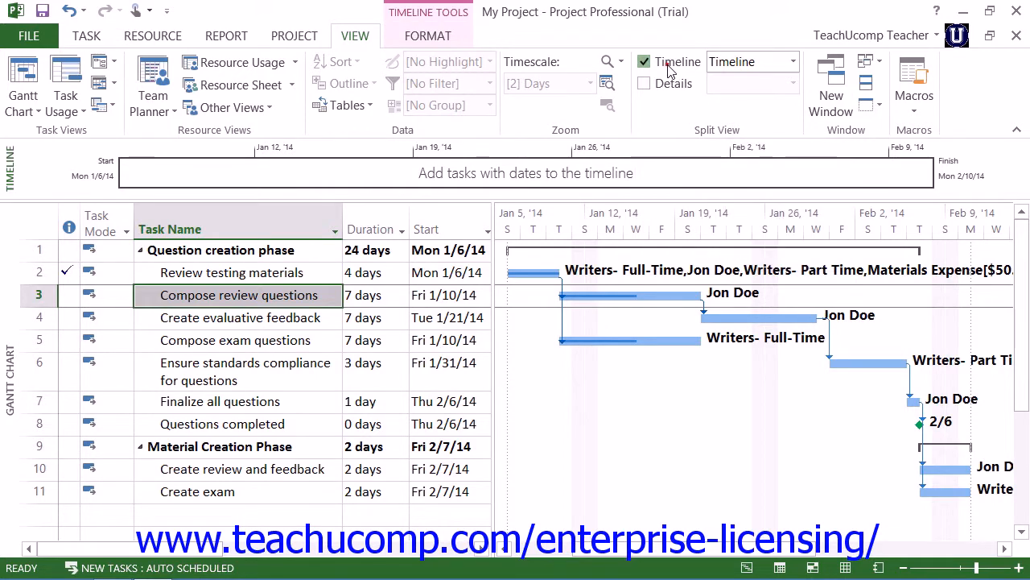
pyautogui.click(669, 67)
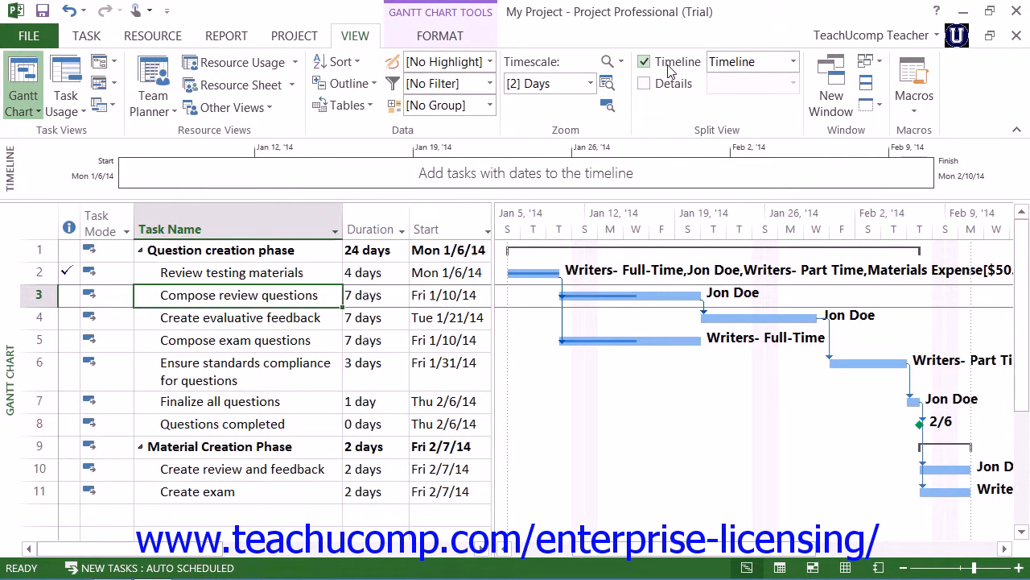
# Step: Replace the main Gantt Chart view with the built-in Timeline view
pyautogui.click(432, 185)
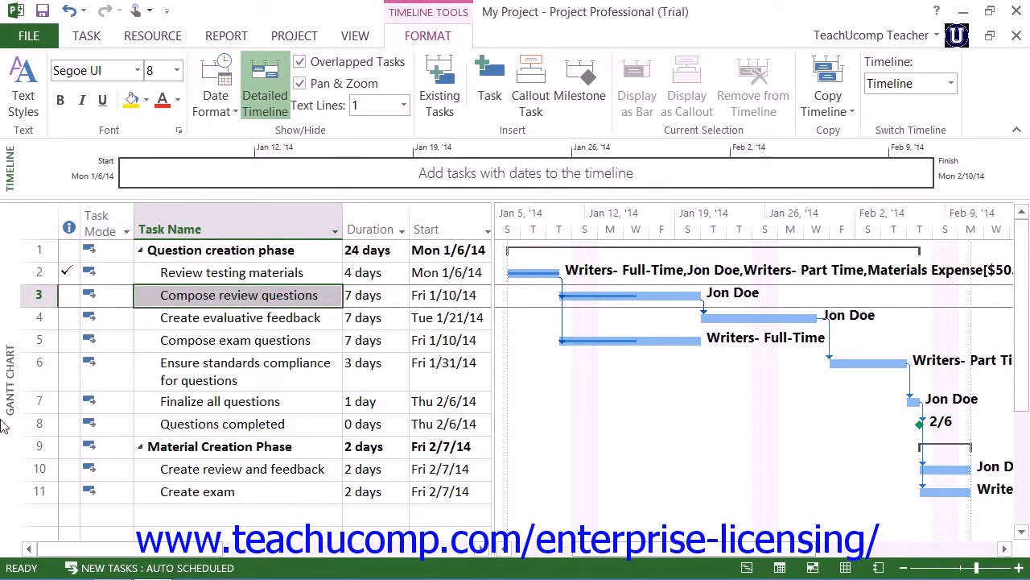
pyautogui.click(113, 294)
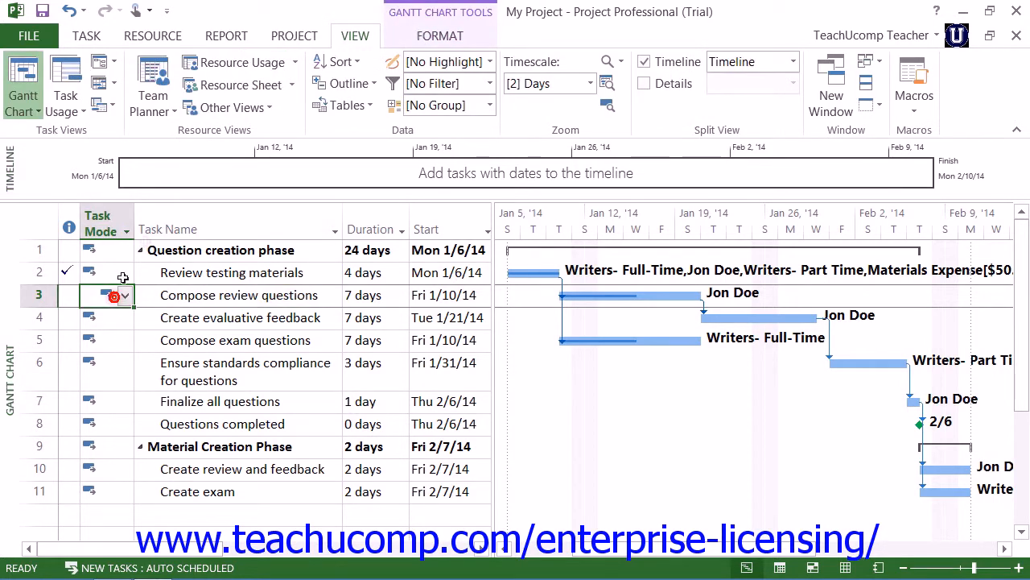
pyautogui.click(100, 106)
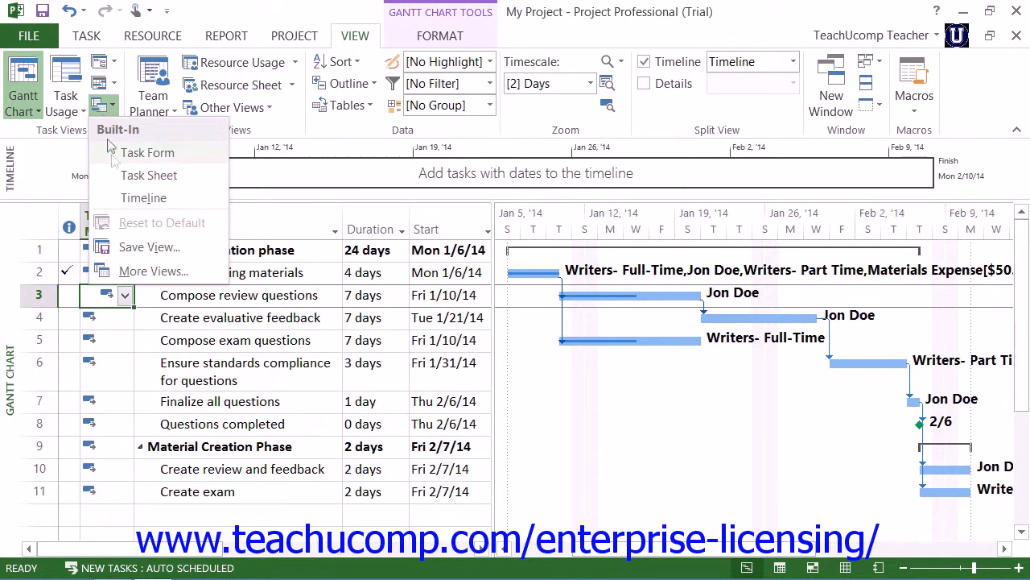
pyautogui.click(142, 198)
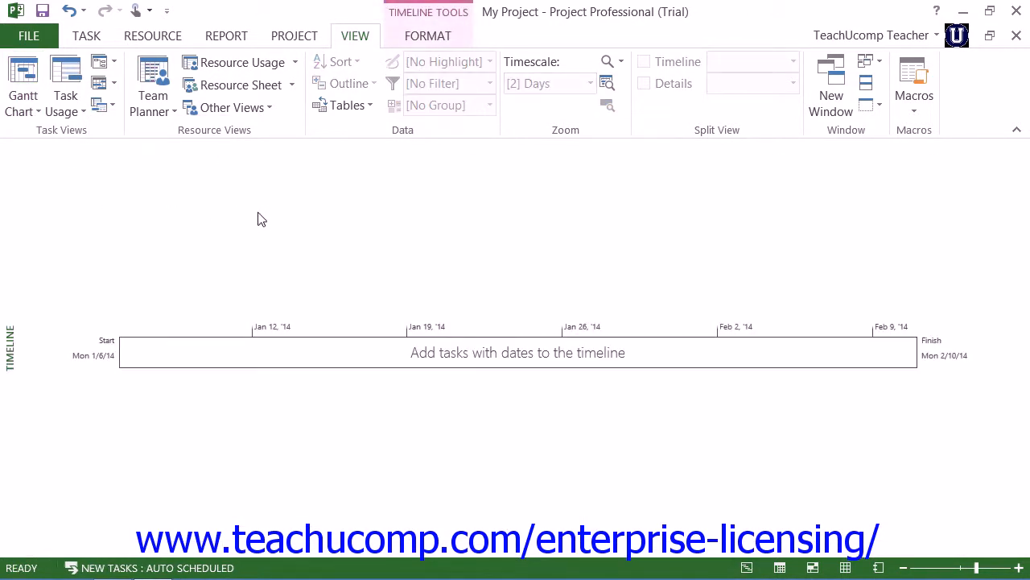
# Step: Start adding existing tasks to the timeline, selecting My Project, Question creation phase and Material Creation Phase
pyautogui.click(416, 40)
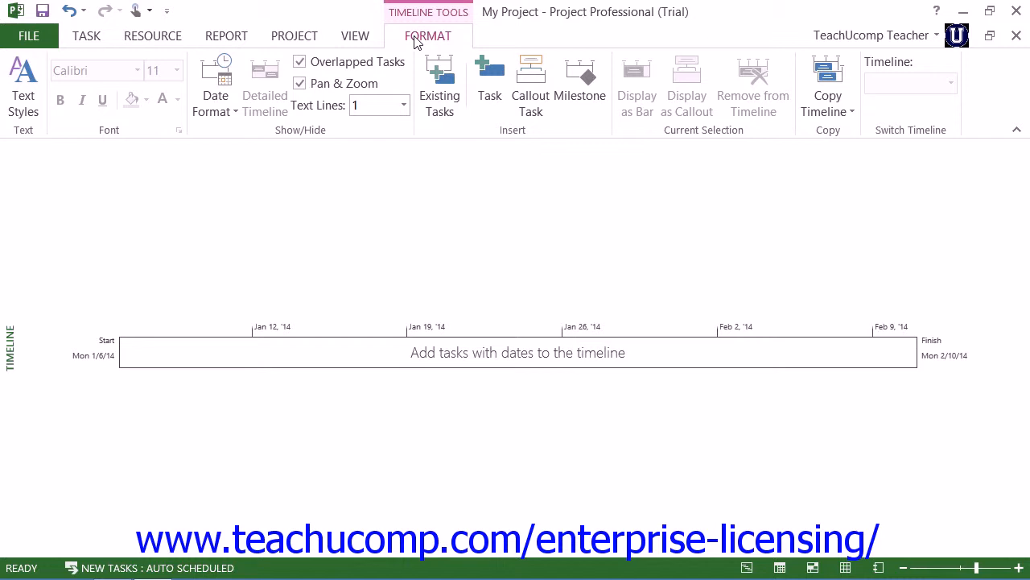
pyautogui.click(433, 96)
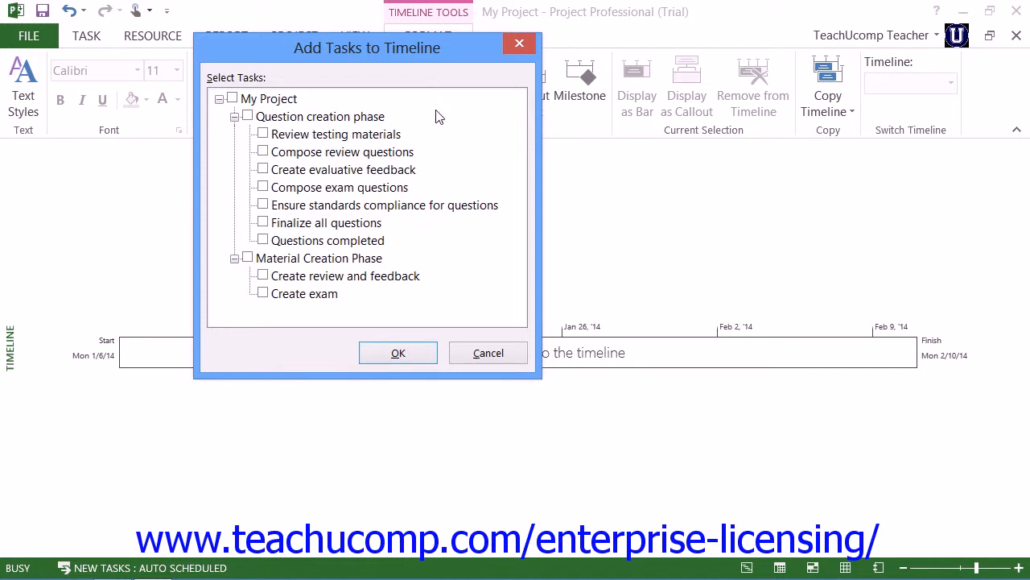
pyautogui.click(232, 98)
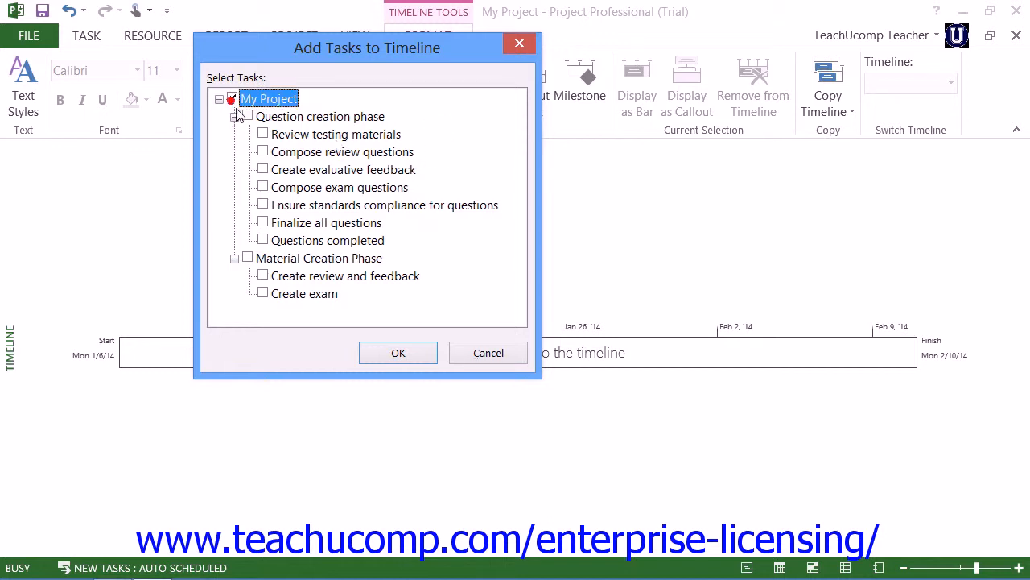
pyautogui.click(234, 116)
pyautogui.click(248, 116)
pyautogui.click(247, 132)
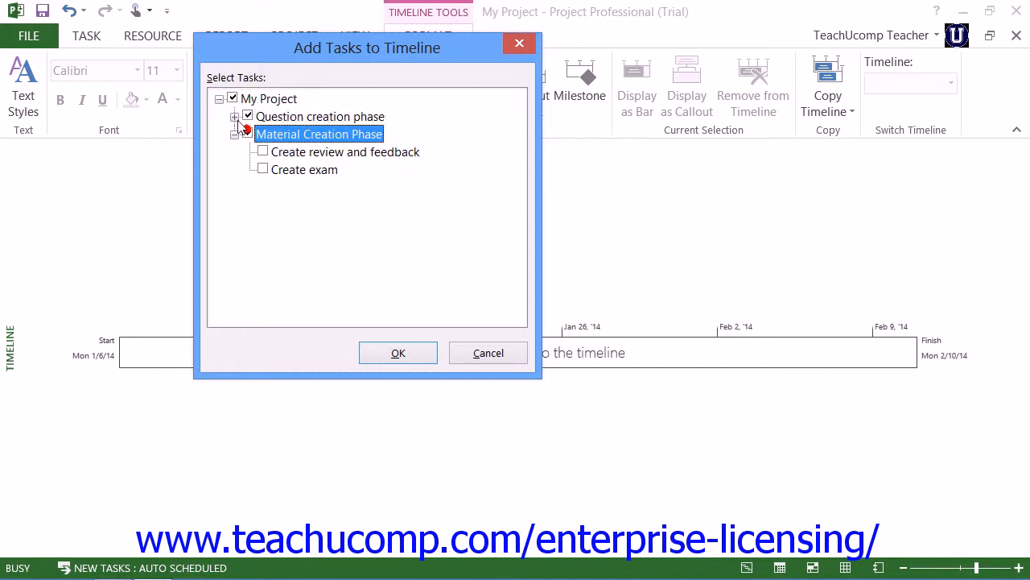
# Step: Expand Question creation phase and select all its subtasks, from Review testing materials through Questions completed
pyautogui.click(235, 117)
pyautogui.click(263, 134)
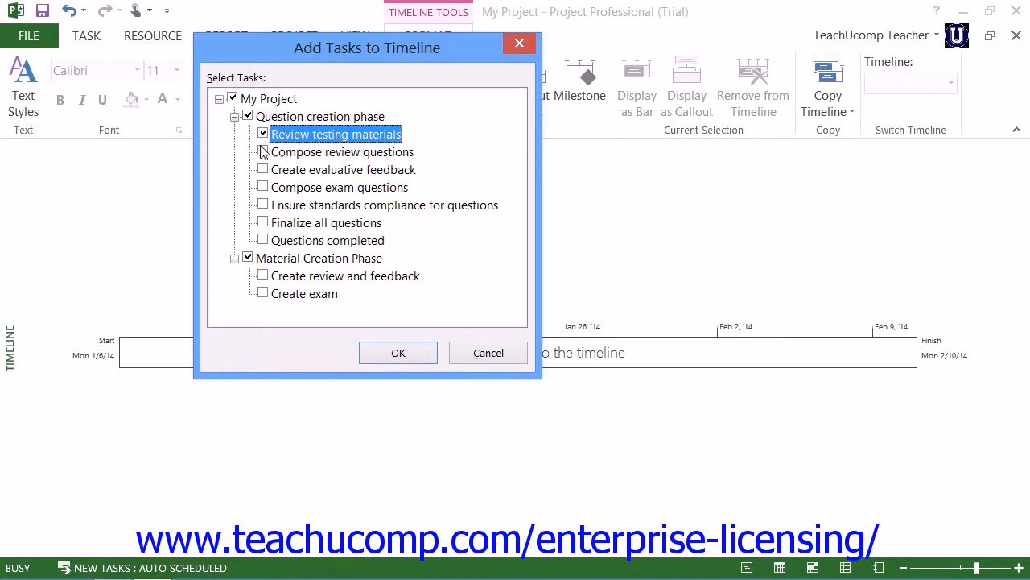
pyautogui.click(263, 152)
pyautogui.click(262, 169)
pyautogui.click(262, 187)
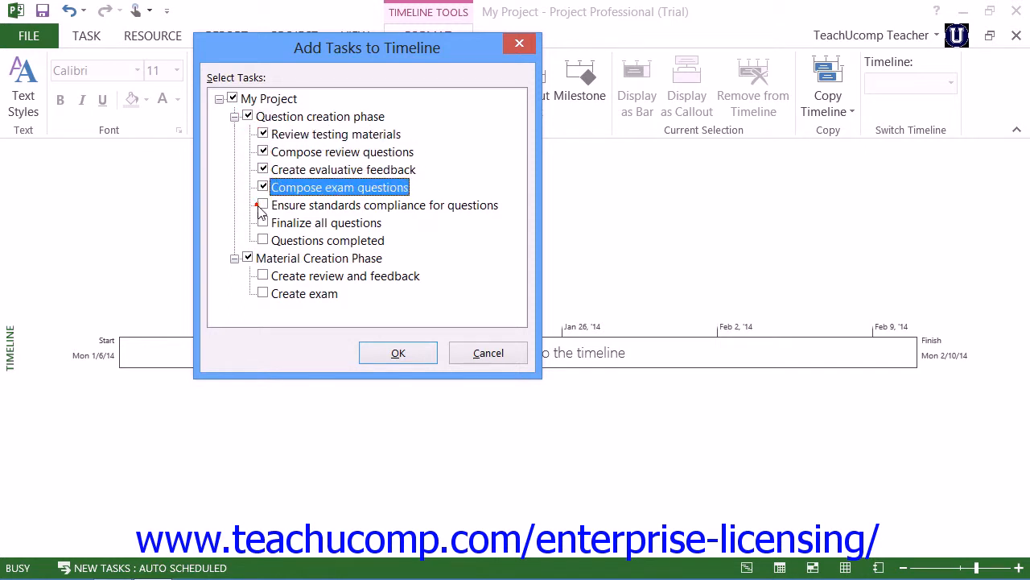
pyautogui.click(263, 204)
pyautogui.click(262, 222)
pyautogui.click(262, 239)
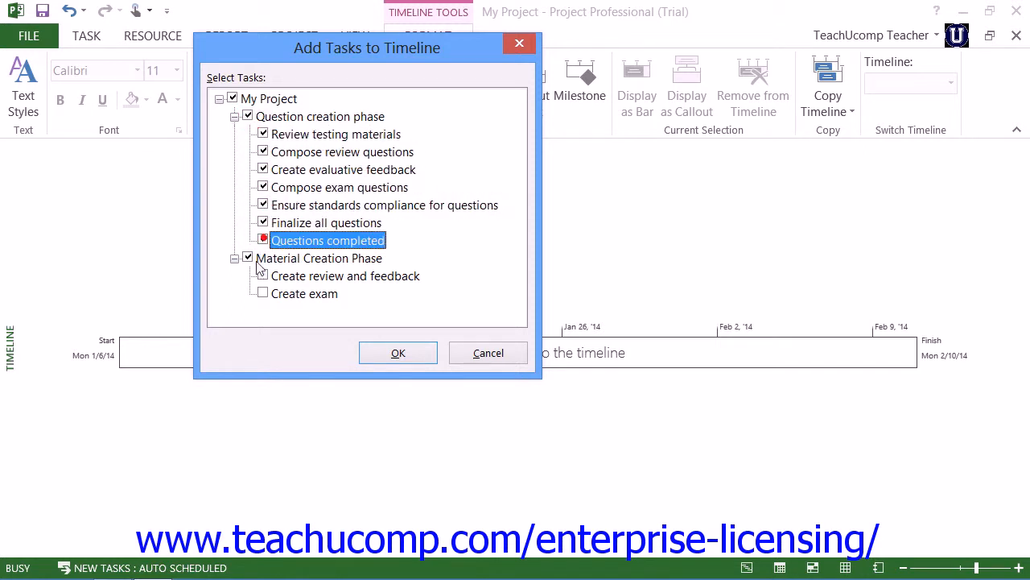
# Step: Select Create review and feedback and Create exam, and add all the chosen tasks to the timeline
pyautogui.click(262, 275)
pyautogui.click(263, 293)
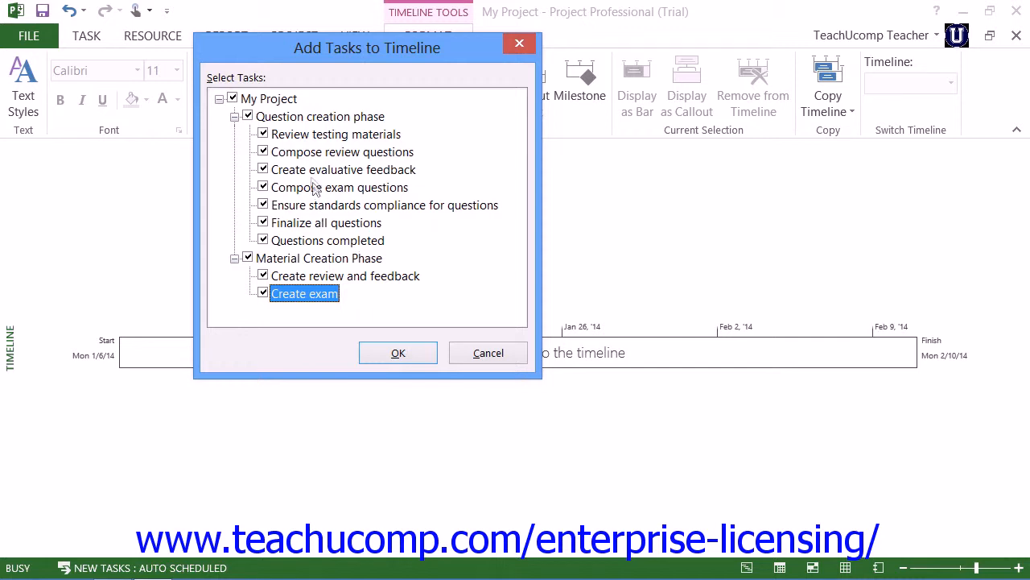
pyautogui.click(295, 104)
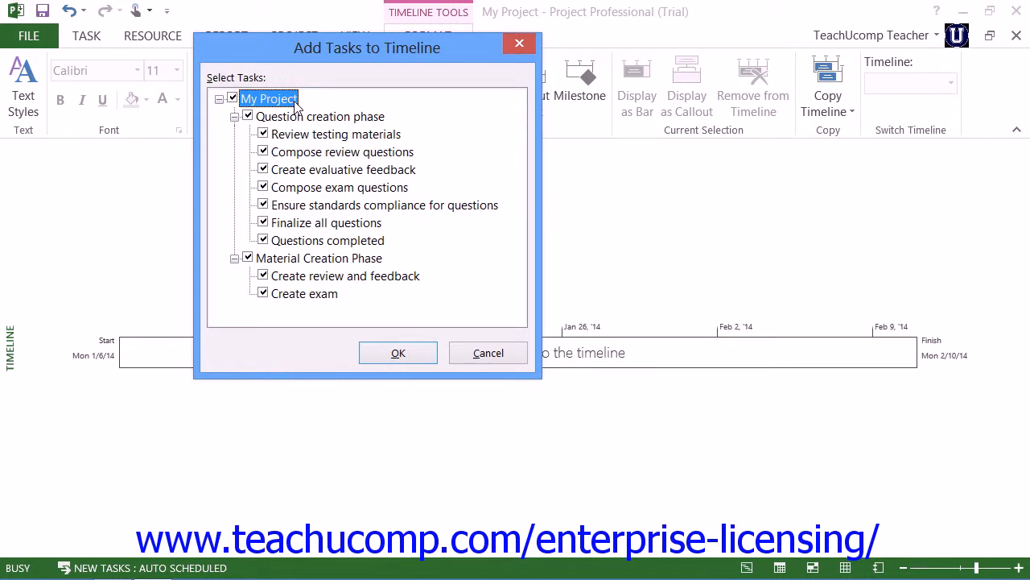
pyautogui.click(390, 354)
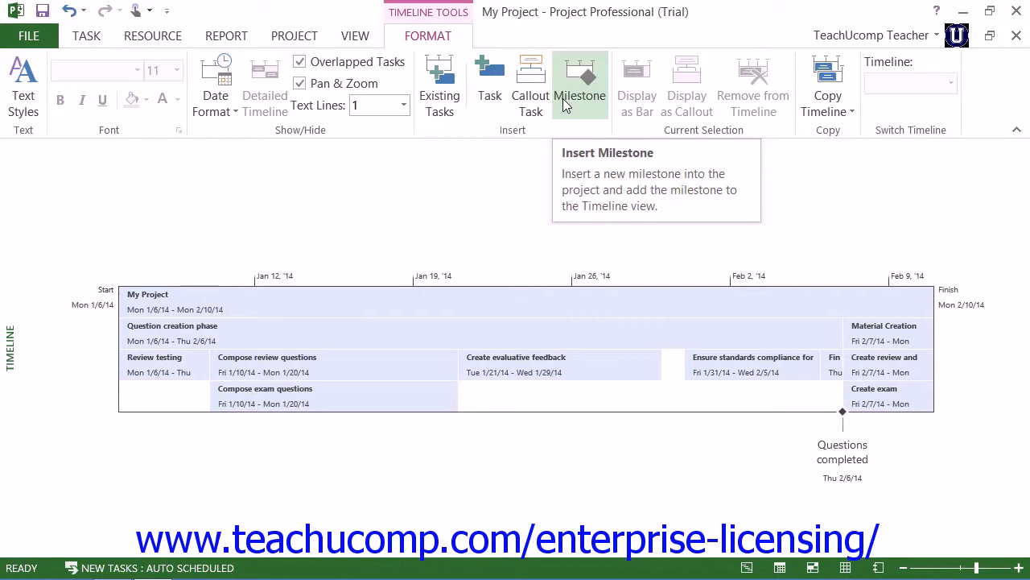
# Step: Look over the blank Task Information form for a new timeline task and the timeline's date format options
pyautogui.click(500, 88)
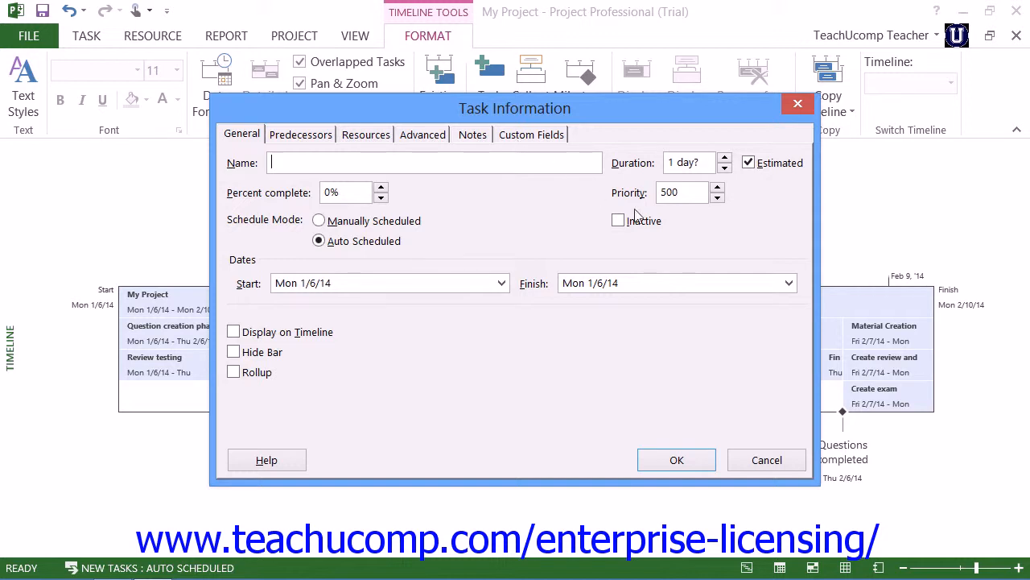
pyautogui.click(759, 463)
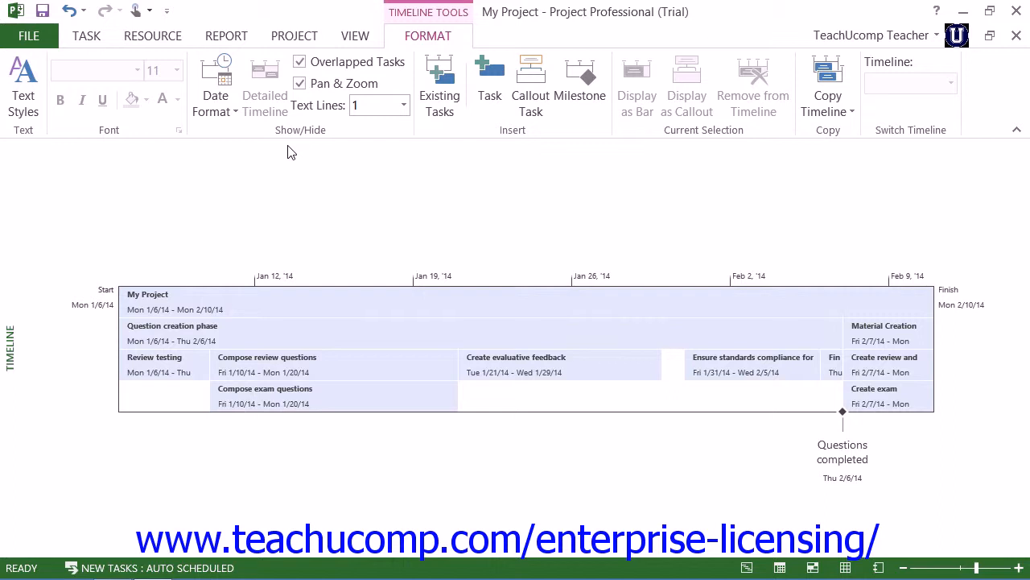
pyautogui.click(213, 111)
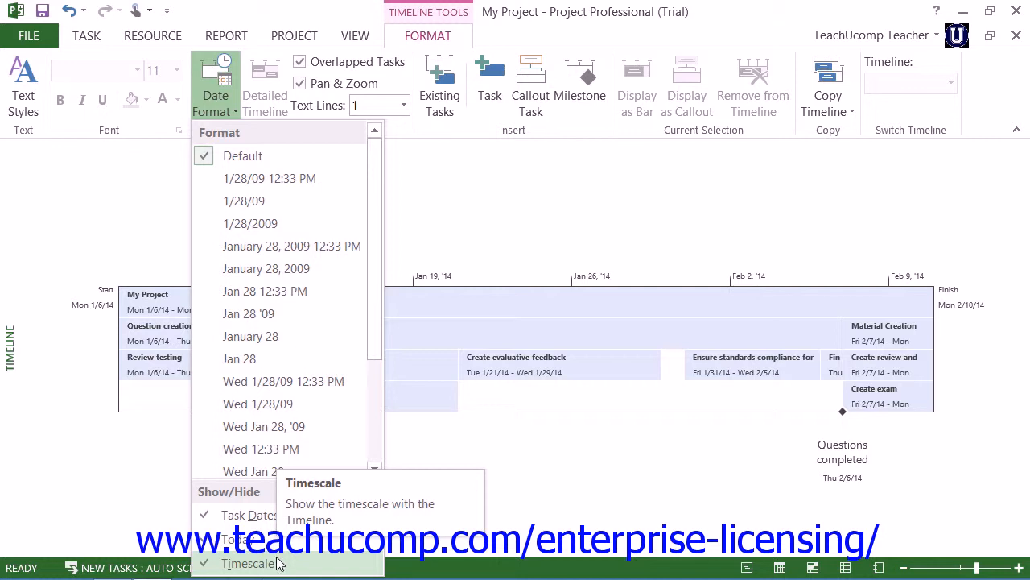
pyautogui.click(90, 221)
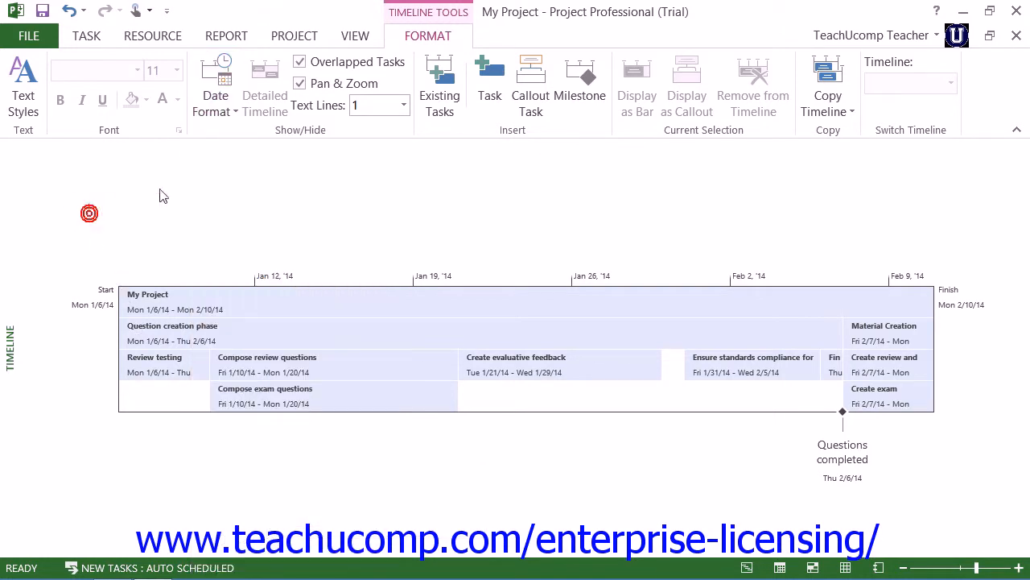
# Step: Return to the Gantt Chart view and display the Timeline pane above it
pyautogui.click(348, 36)
pyautogui.click(17, 95)
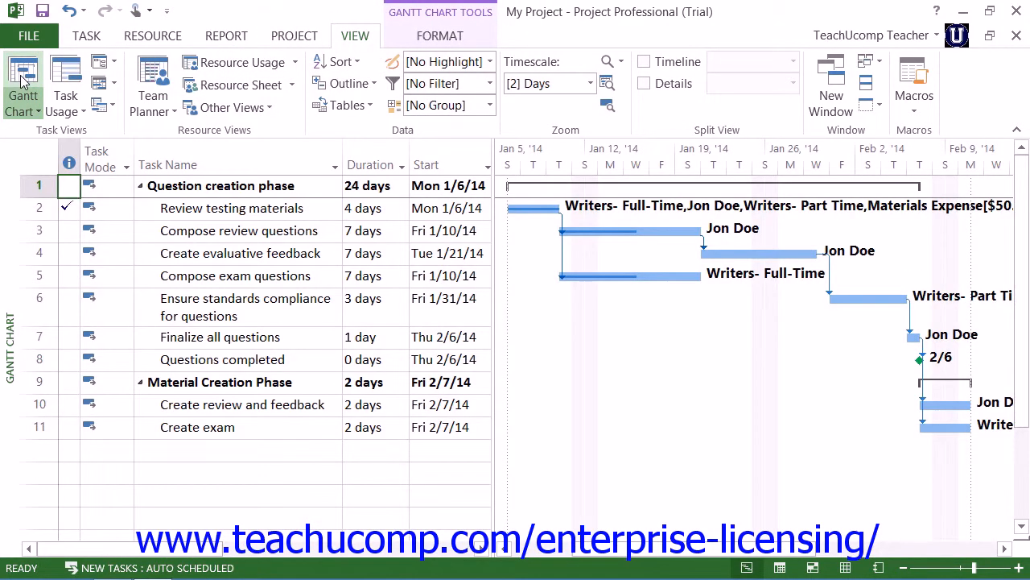
pyautogui.click(643, 62)
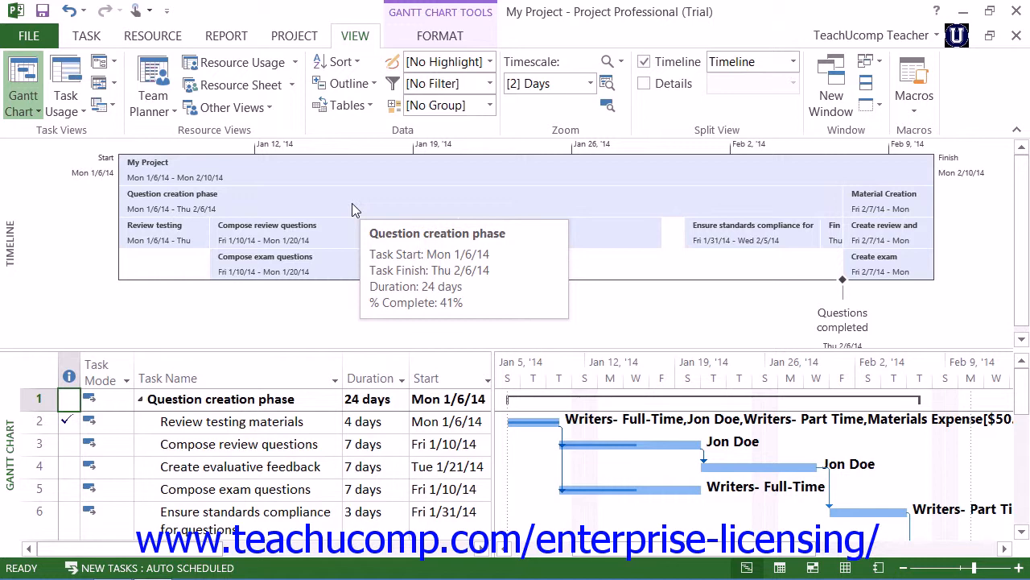
# Step: Select the My Project bar in the timeline, then turn Detailed Timeline off and back on
pyautogui.click(358, 178)
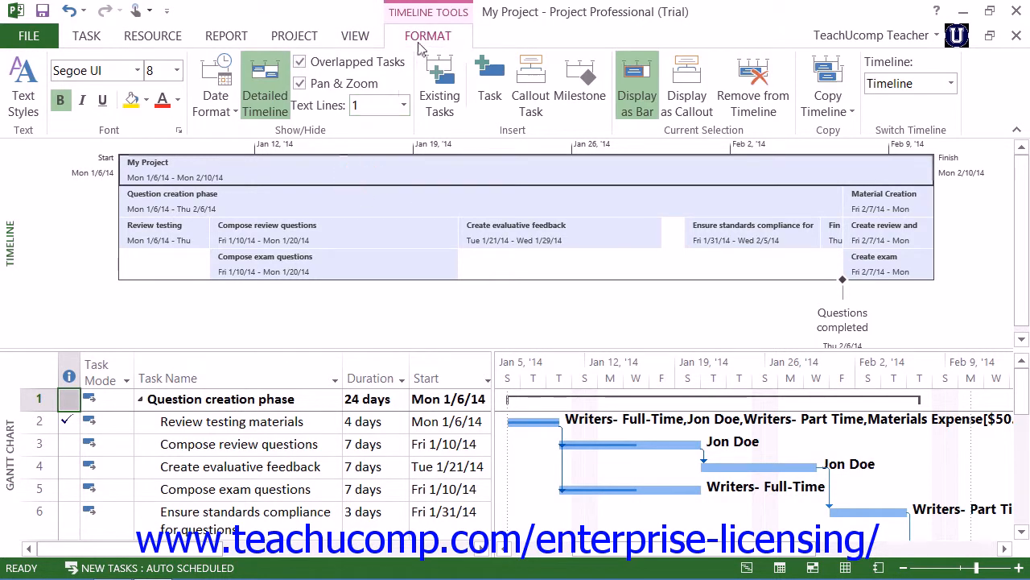
pyautogui.click(281, 111)
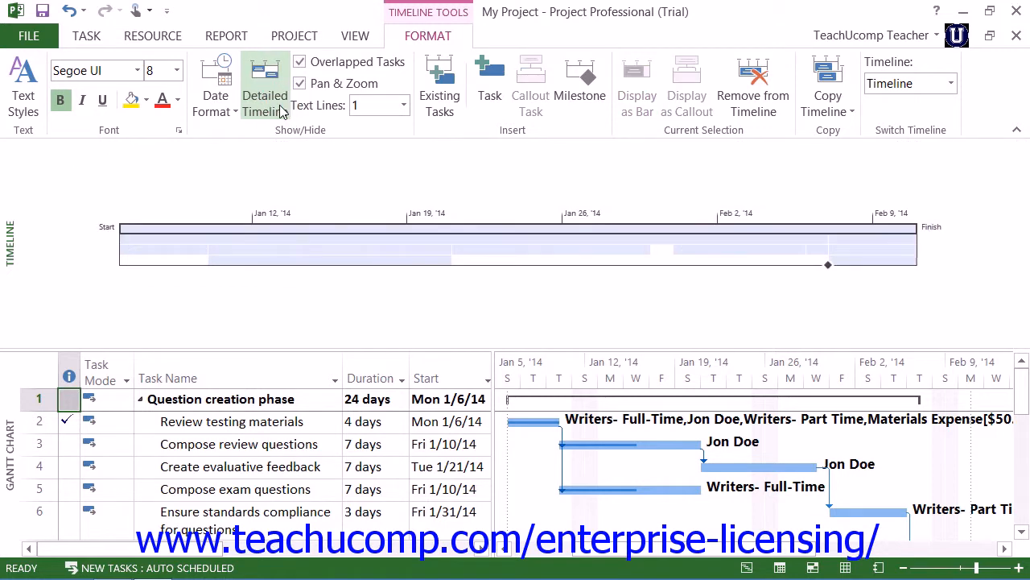
pyautogui.click(280, 111)
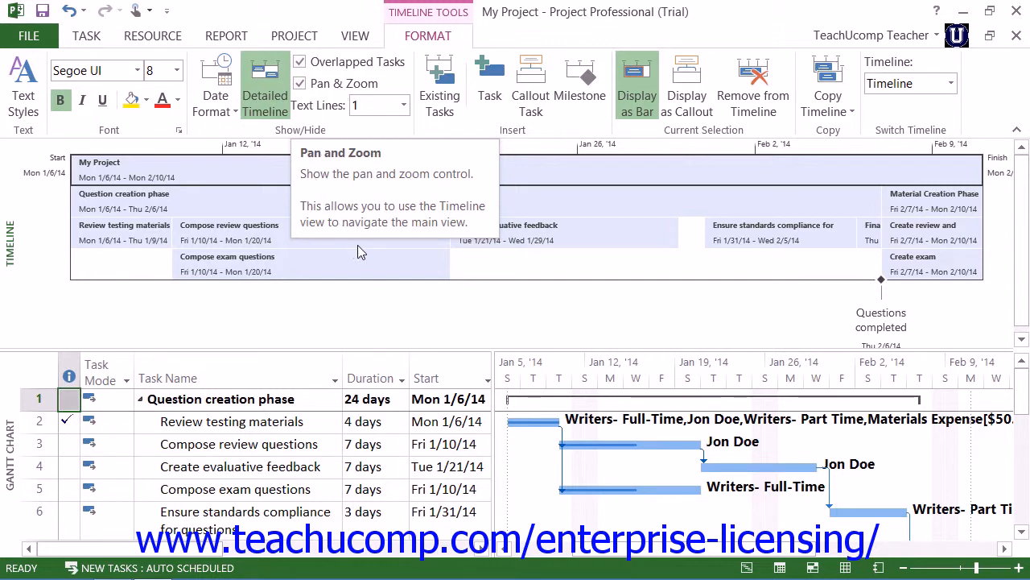
pyautogui.moveTo(358, 248)
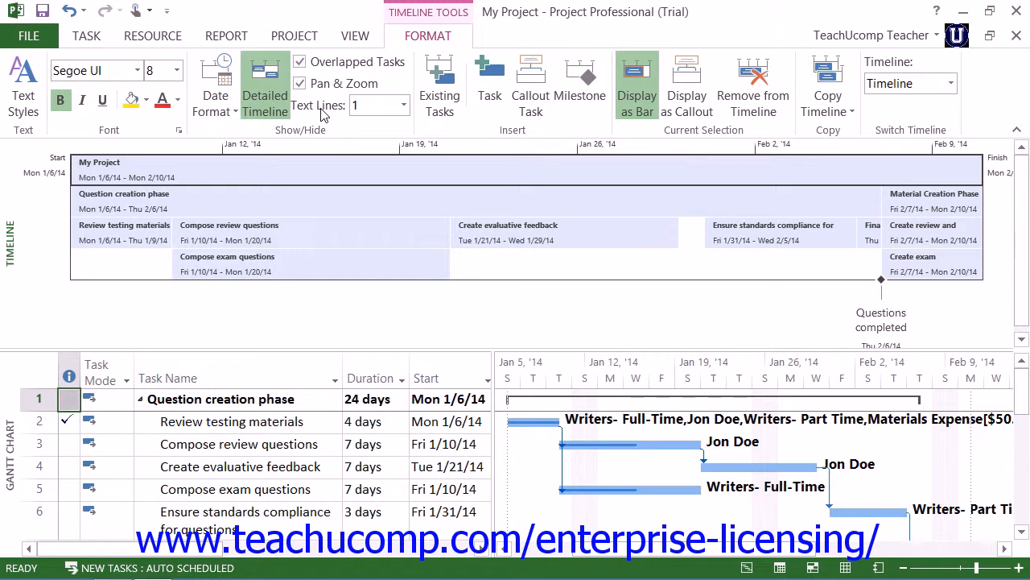
# Step: Examine the timeline's text style settings for the Timescale item and accept them unchanged
pyautogui.click(33, 111)
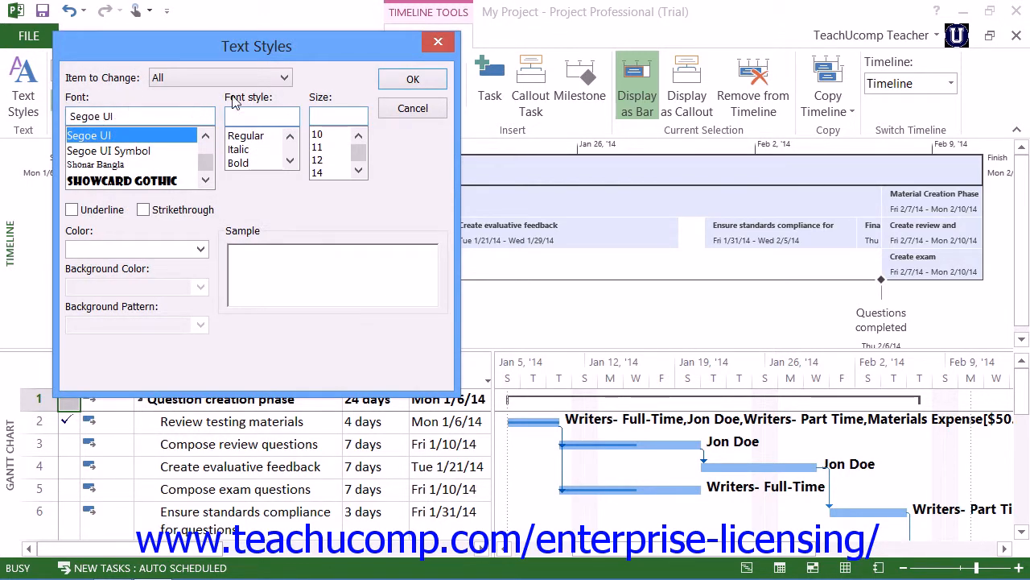
pyautogui.click(284, 78)
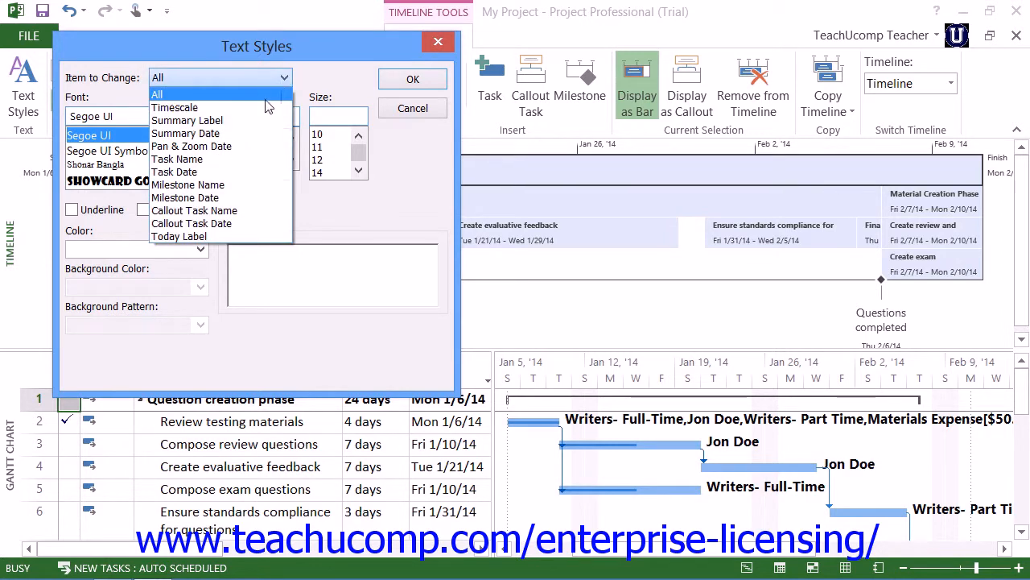
pyautogui.click(260, 113)
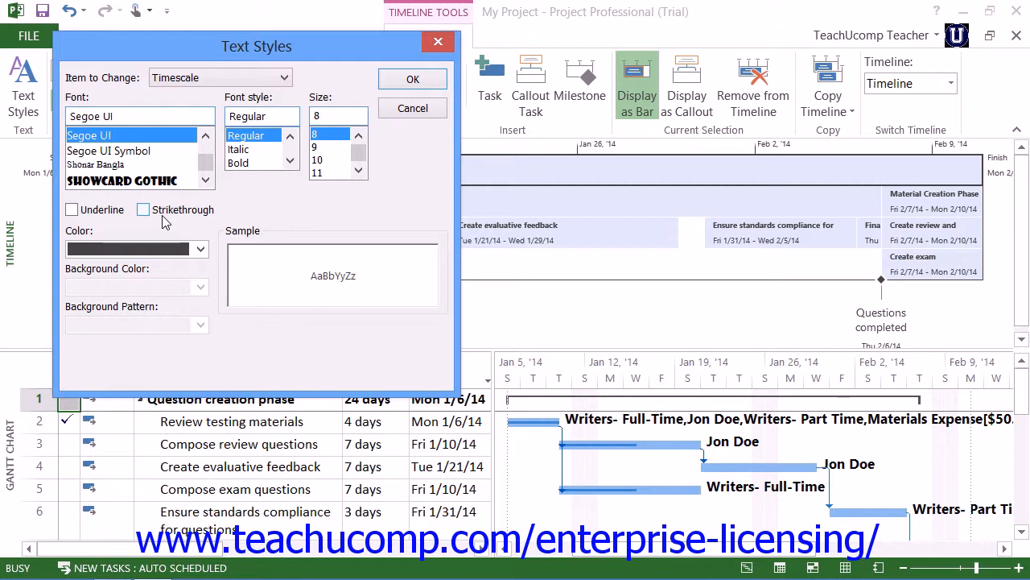
pyautogui.click(400, 84)
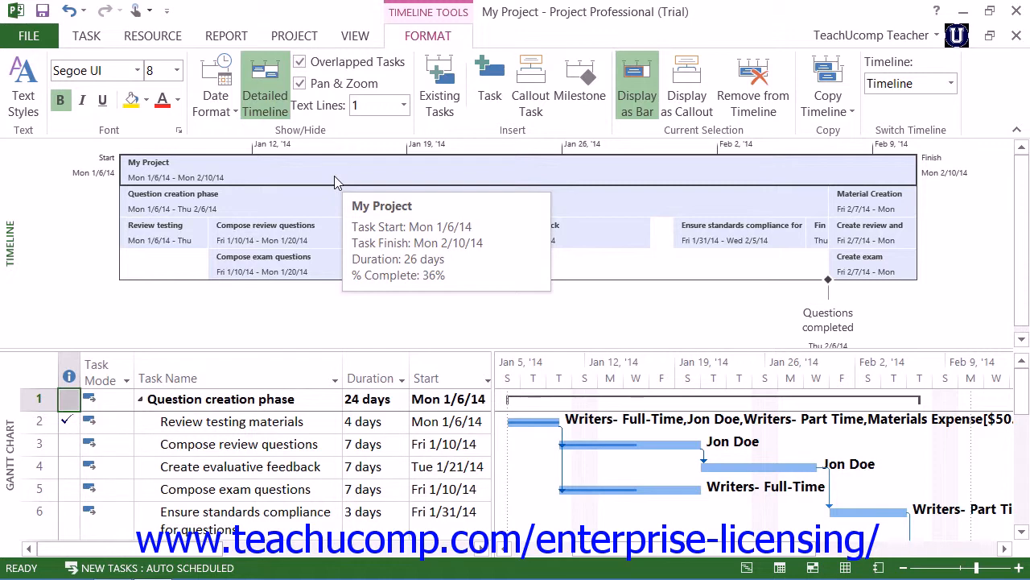
# Step: Select the Question creation phase bar in the timeline and look over its background and font color choices
pyautogui.moveTo(252, 203)
pyautogui.click(252, 206)
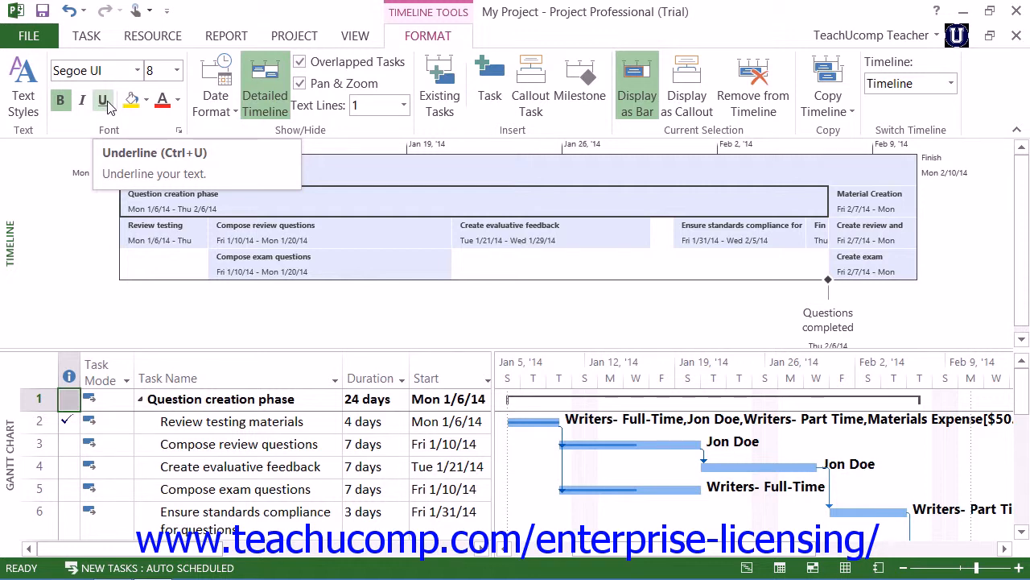
pyautogui.click(146, 100)
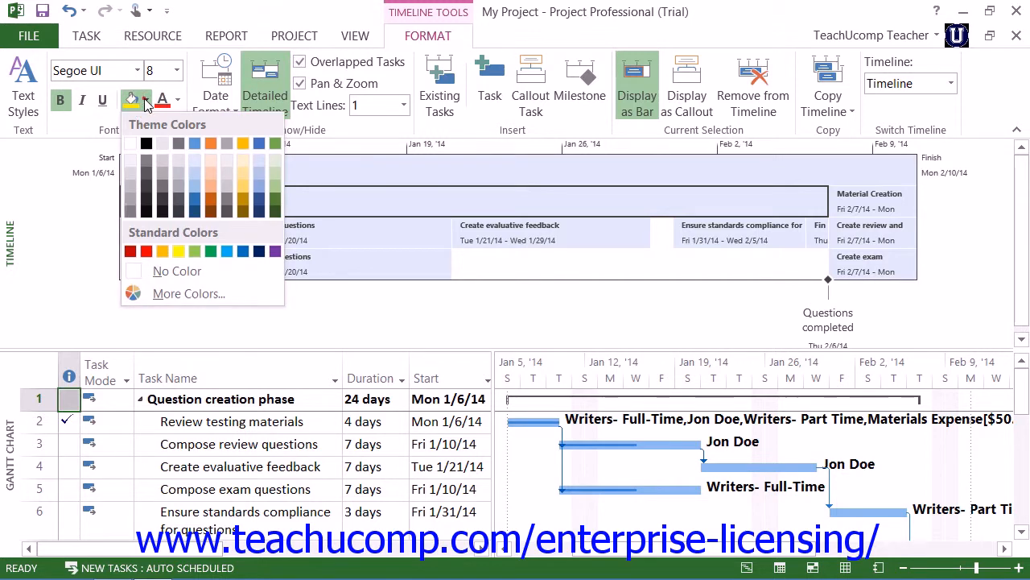
pyautogui.click(145, 100)
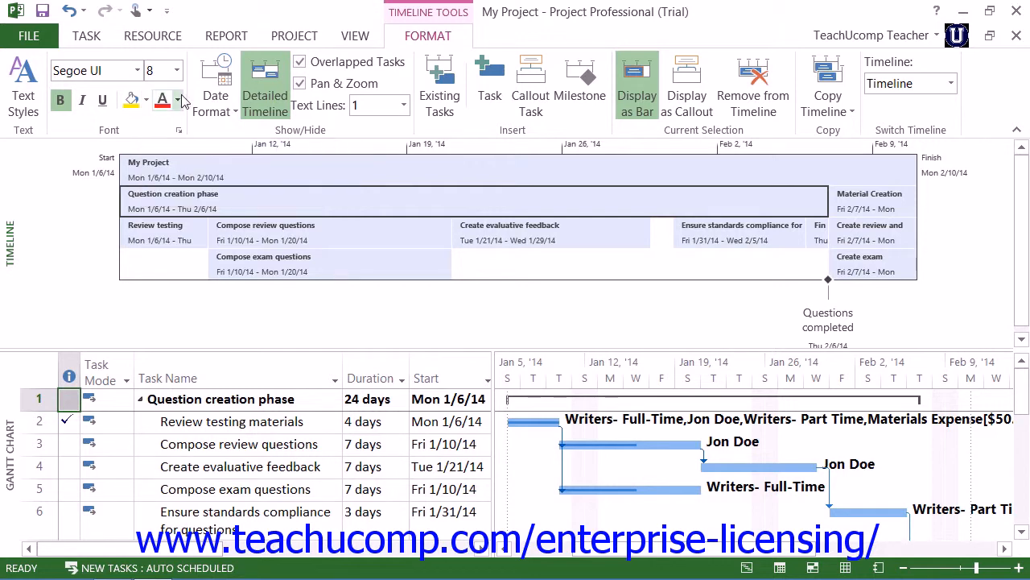
pyautogui.click(178, 99)
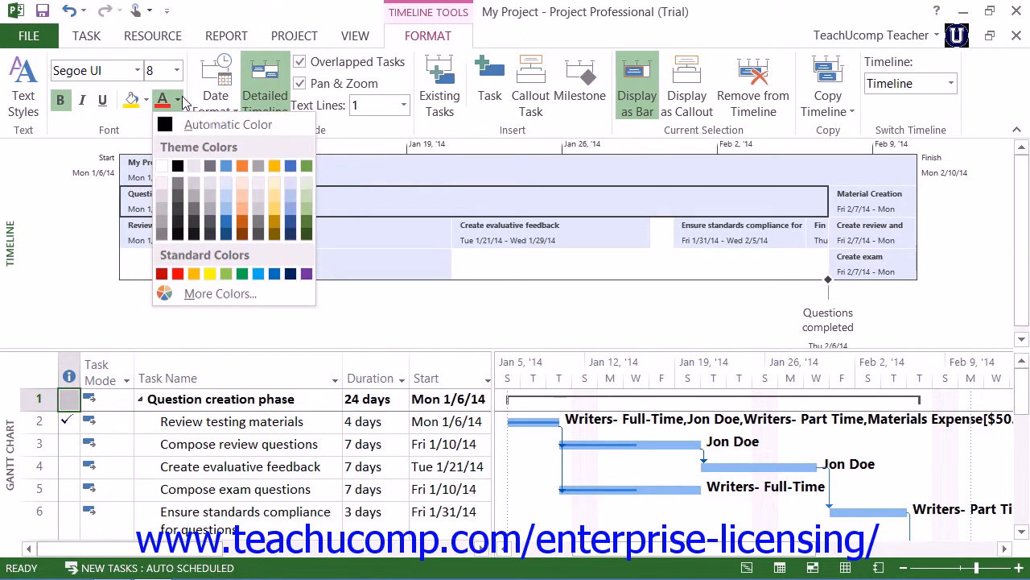
pyautogui.click(178, 100)
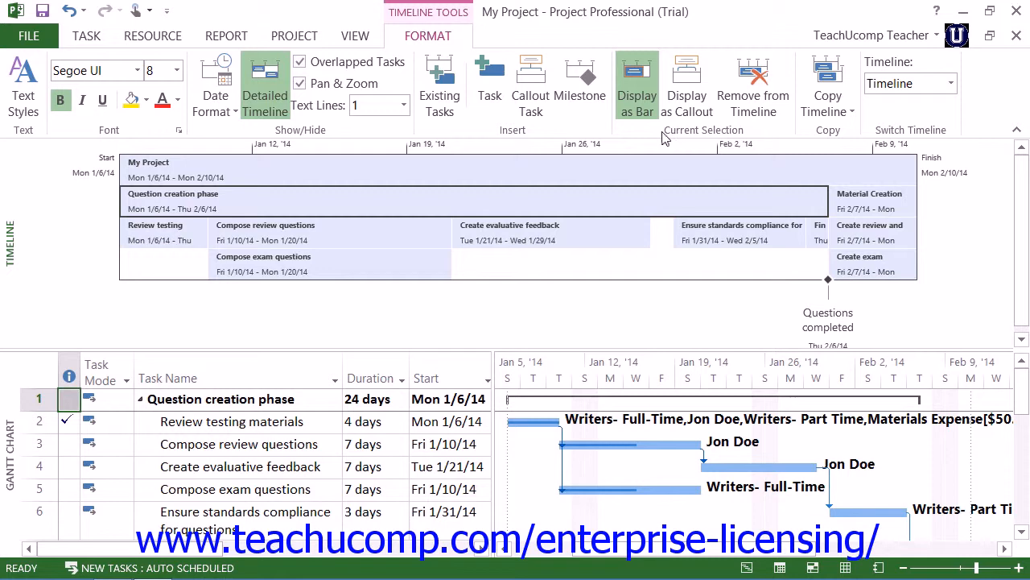
# Step: Display the Question creation phase and Material Creation Phase as callouts, and remove the My Project bar from the timeline
pyautogui.click(697, 86)
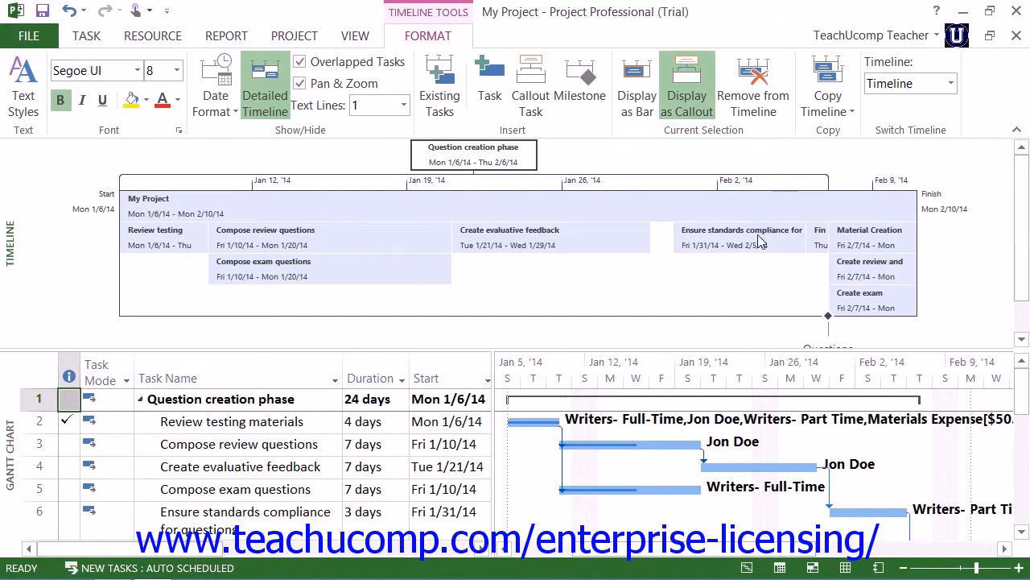
pyautogui.click(849, 233)
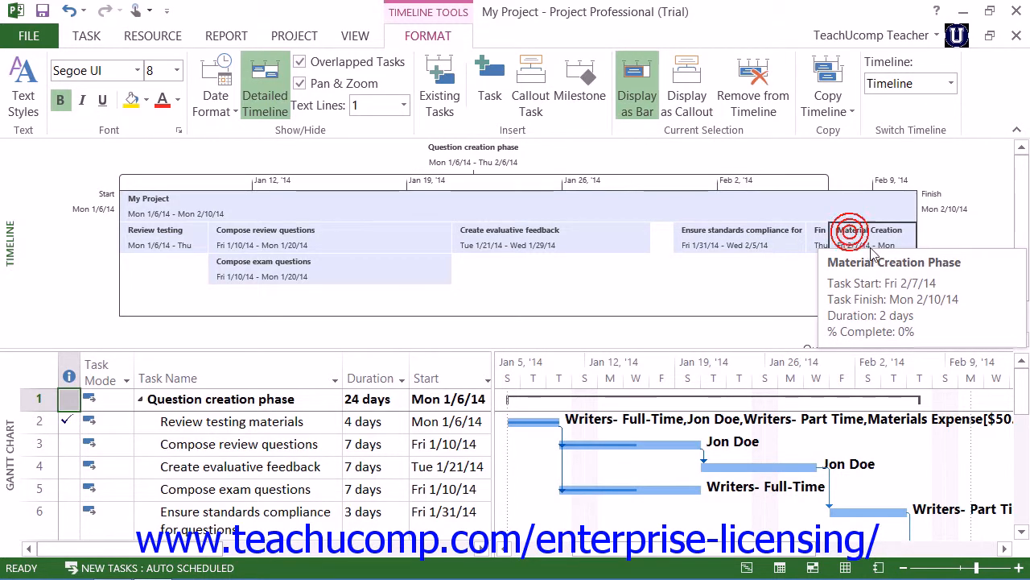
pyautogui.click(696, 108)
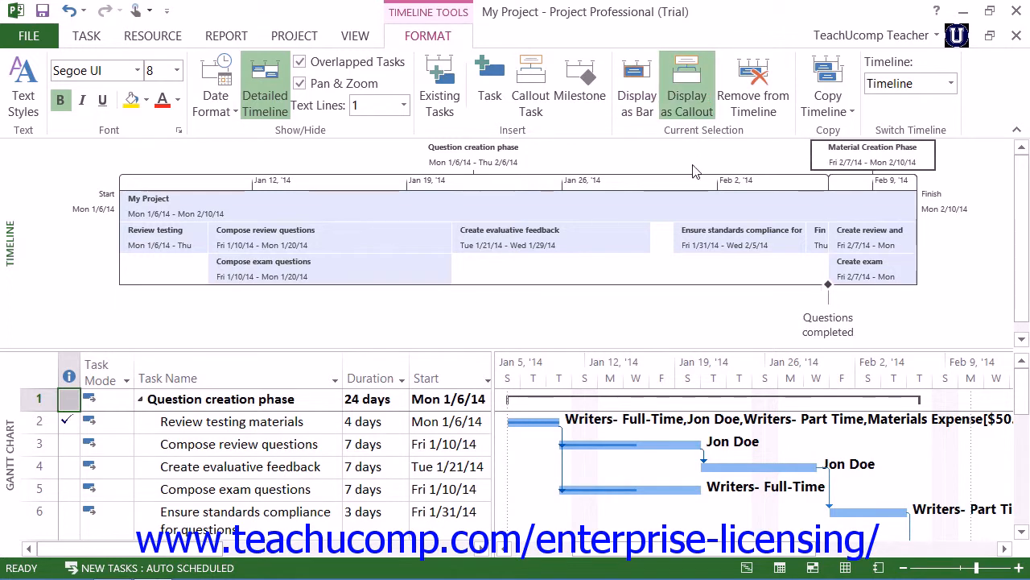
pyautogui.click(609, 205)
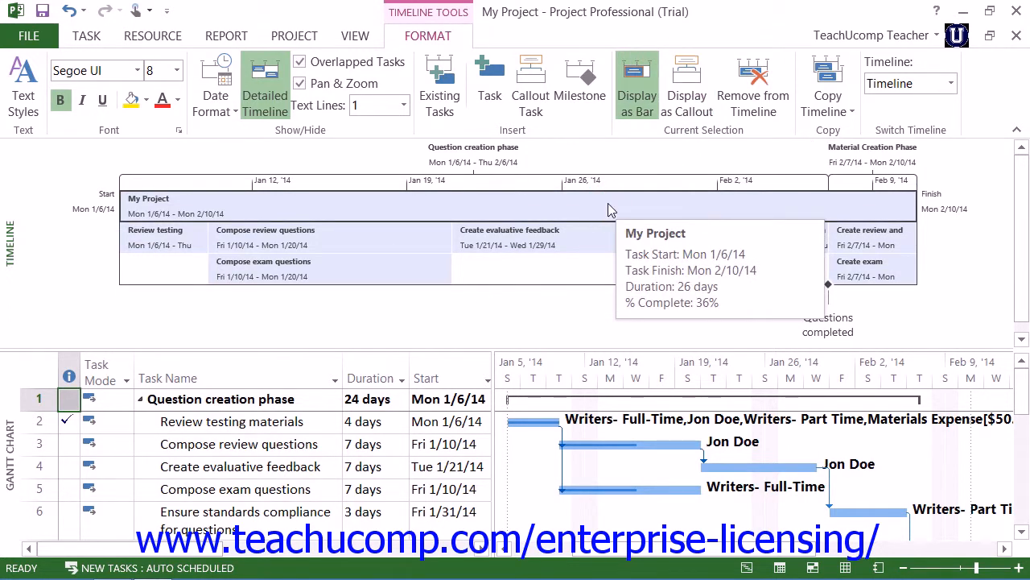
pyautogui.click(754, 99)
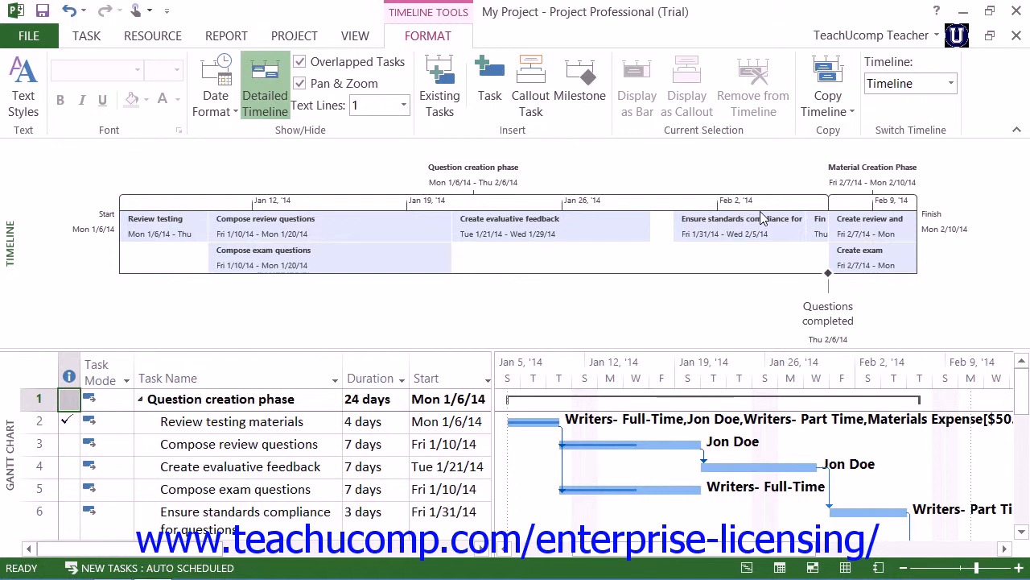
# Step: Copy the timeline at full size and check which timeline views are available to switch to
pyautogui.click(834, 119)
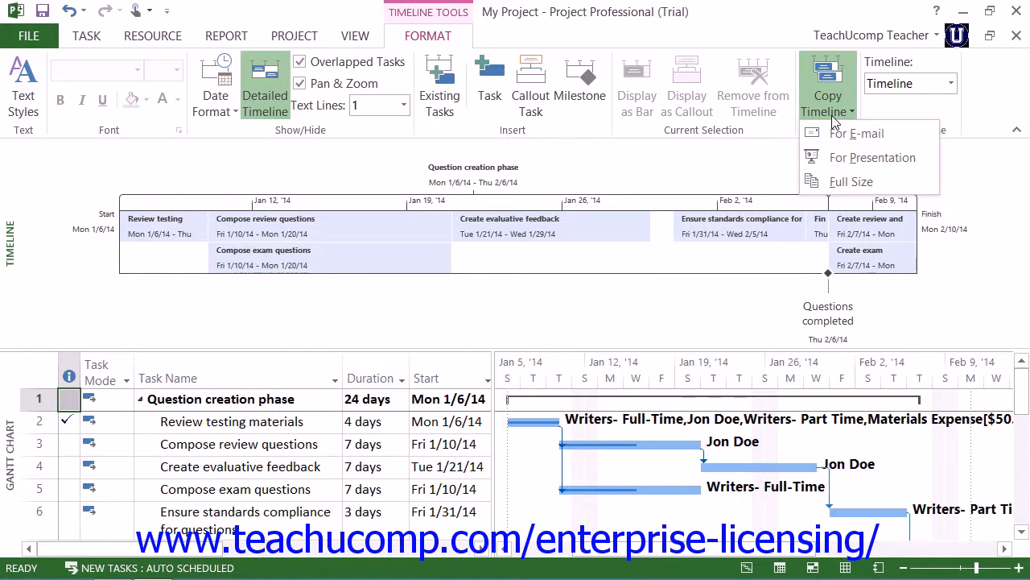
pyautogui.click(839, 182)
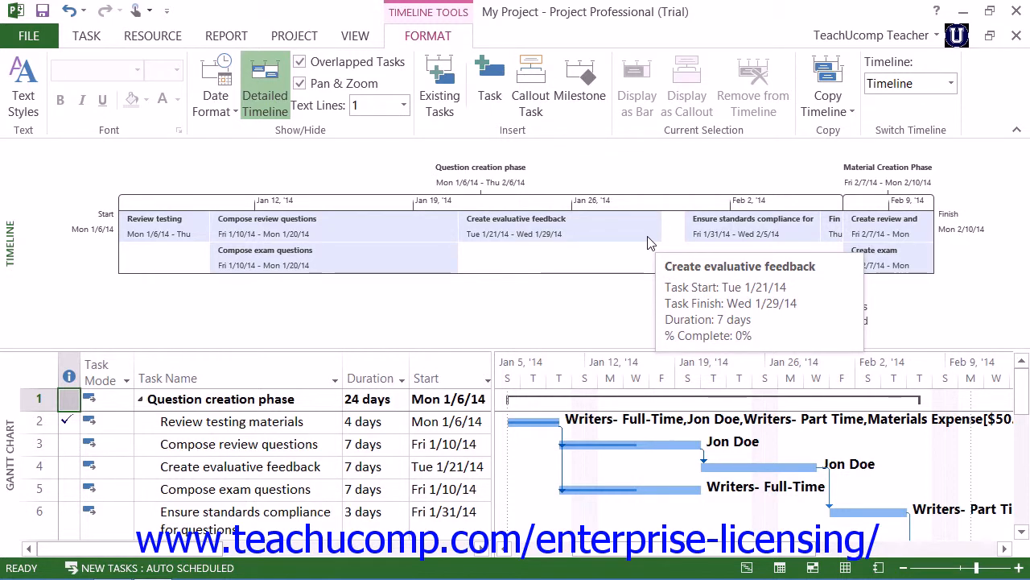
pyautogui.moveTo(417, 260)
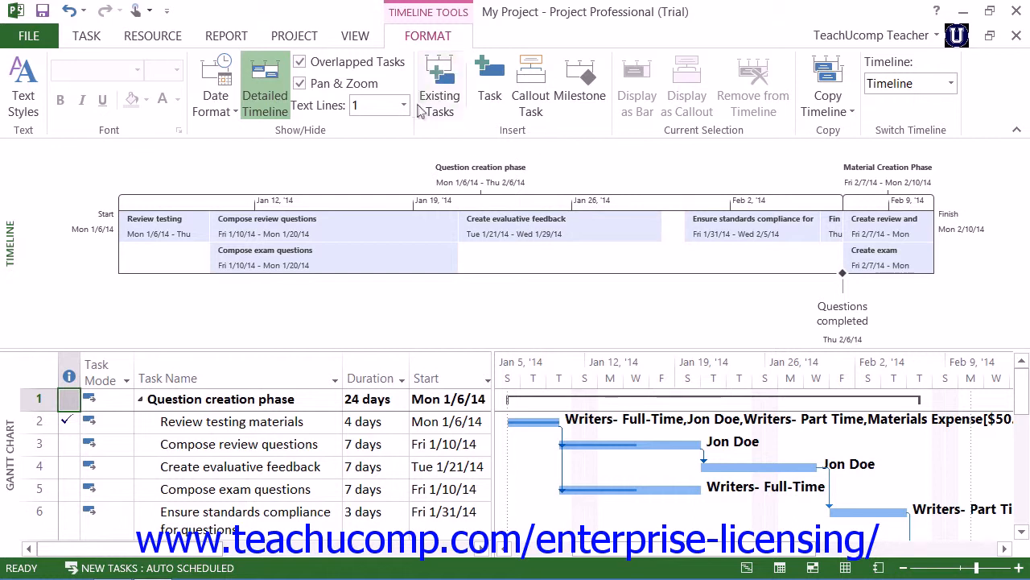
pyautogui.click(952, 84)
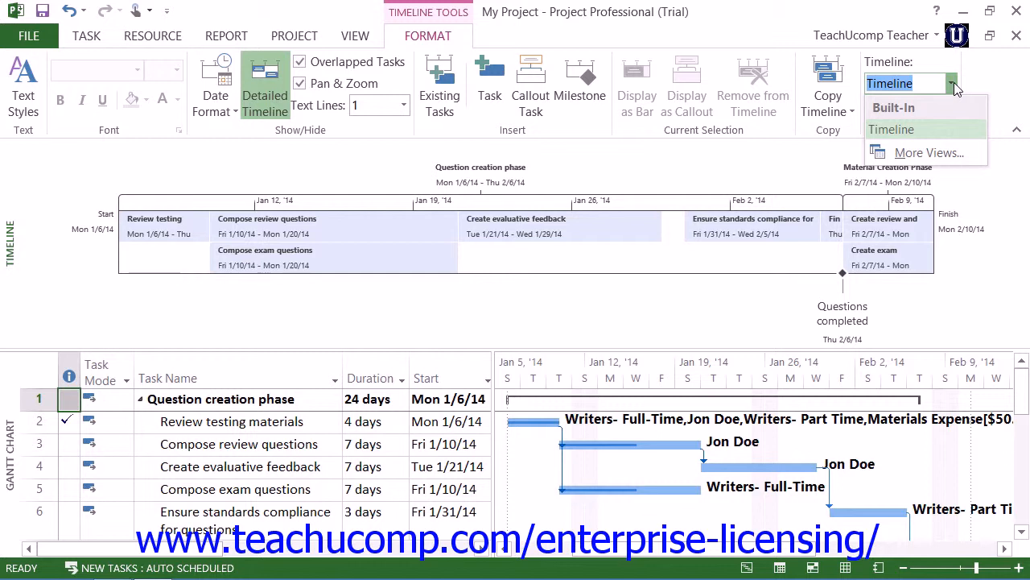
pyautogui.click(953, 84)
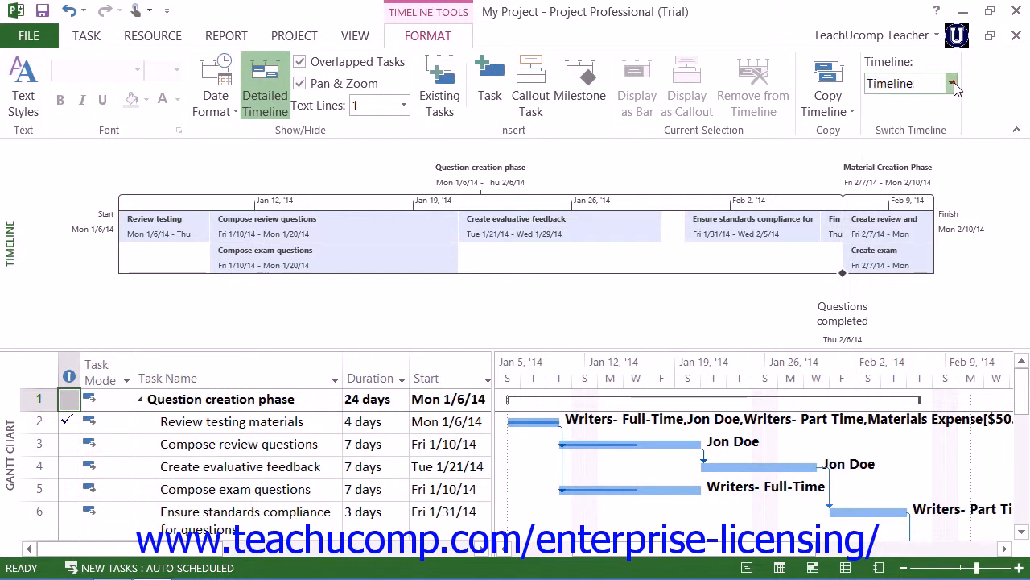